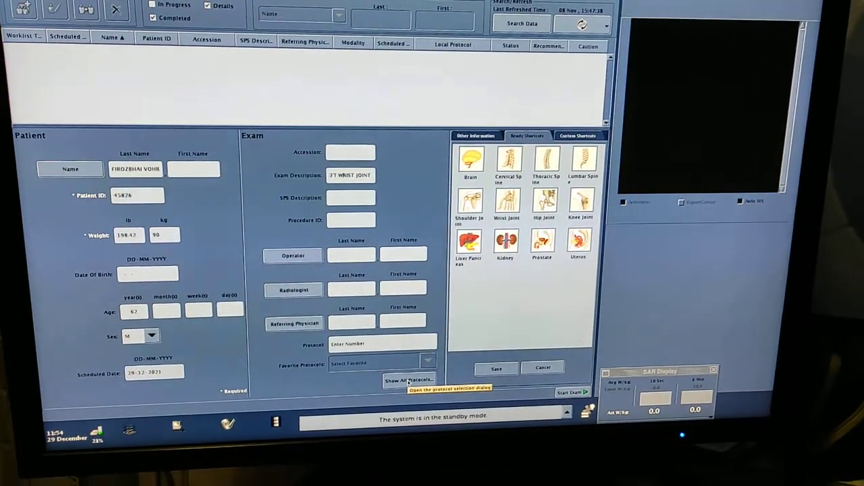
Step: Pick the 9.46 WRIST protocol from the site protocol library and accept it
click(379, 397)
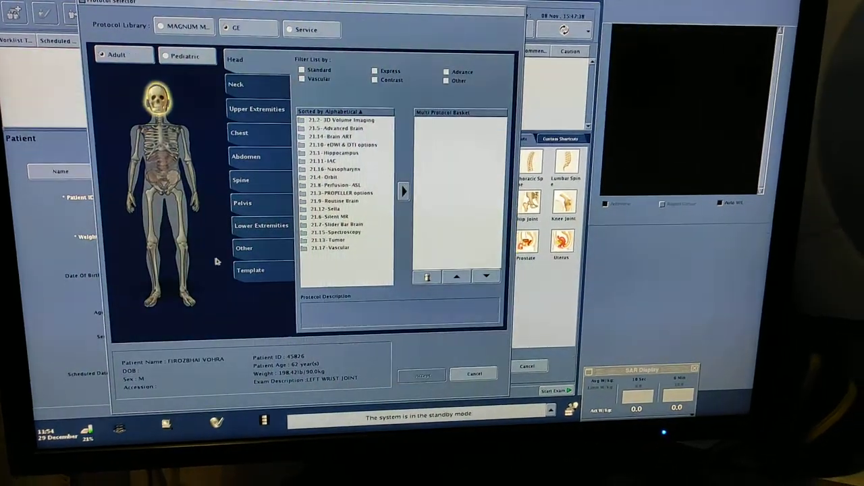
click(181, 26)
scroll(317, 236, down, 5)
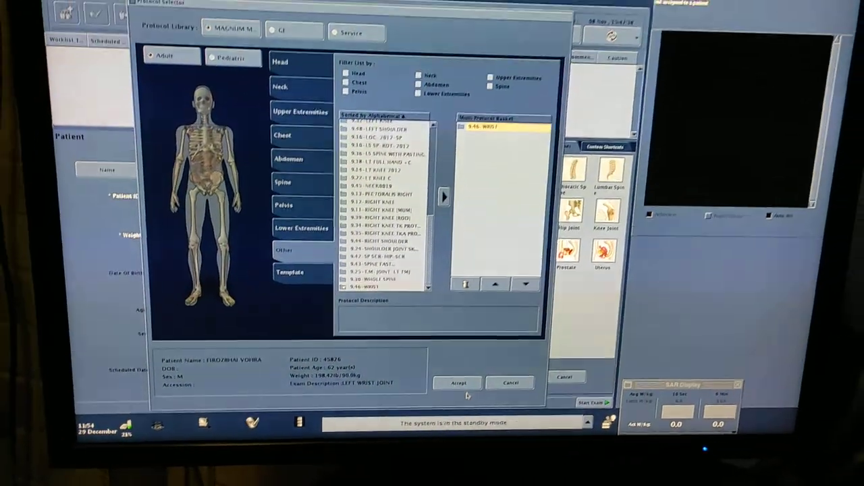
click(474, 405)
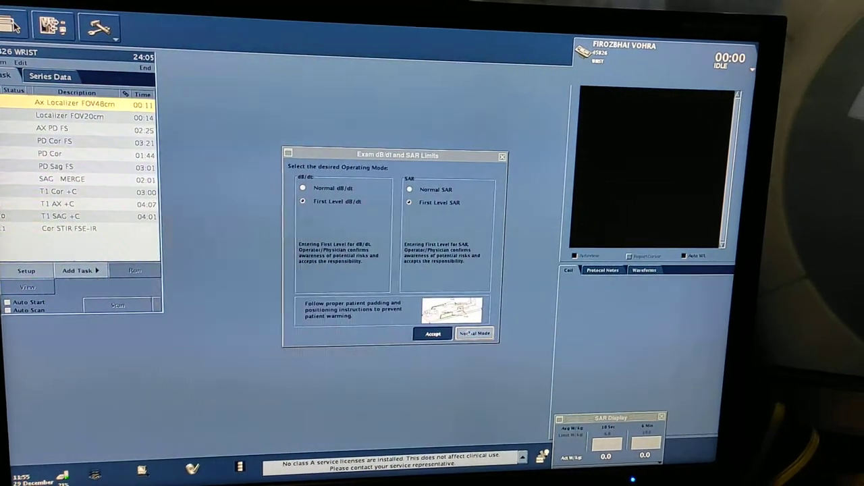
Step: Accept the First Level dB/dt and SAR operating limits for the wrist exam
click(473, 333)
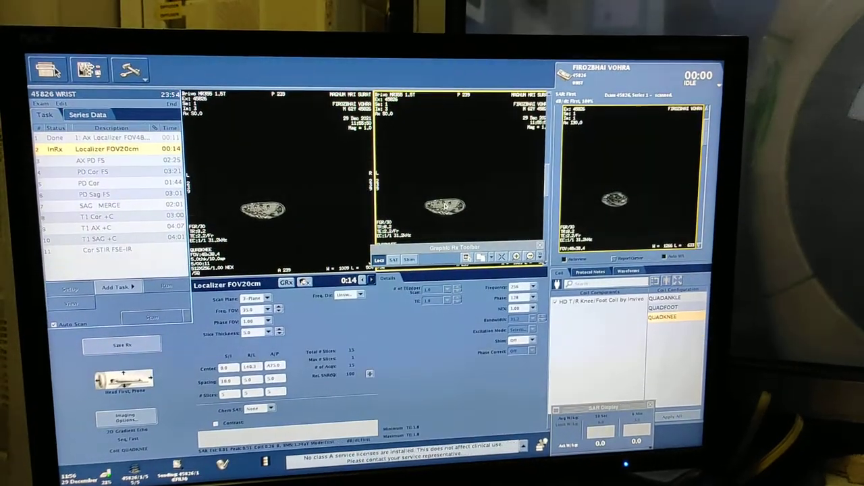
Step: Show the GRx lines, centre the slice group on the wrist, and add a third viewport
click(460, 207)
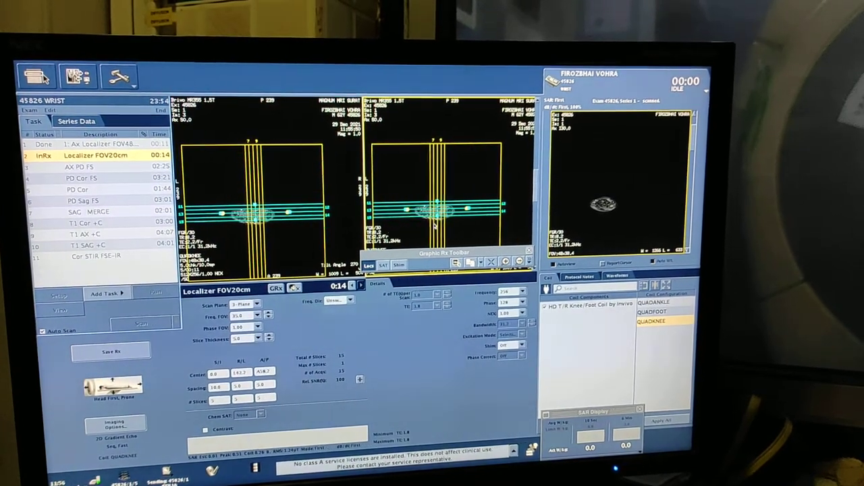
click(267, 218)
drag(267, 218, 263, 217)
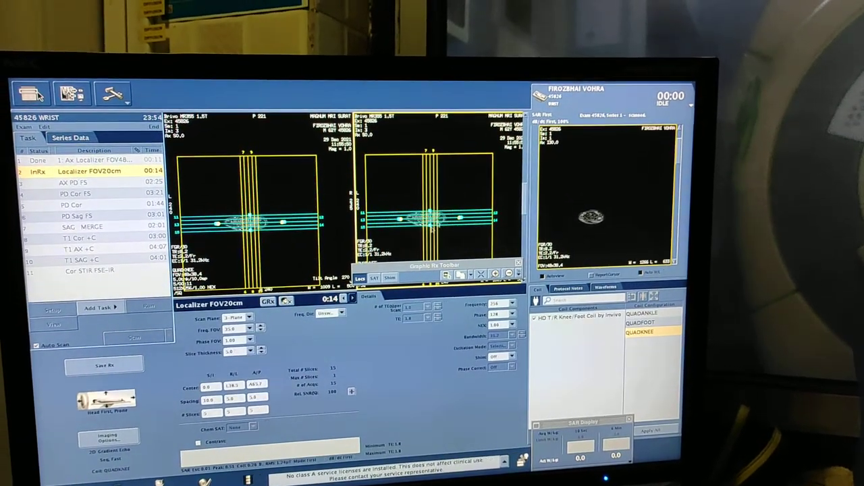
click(342, 302)
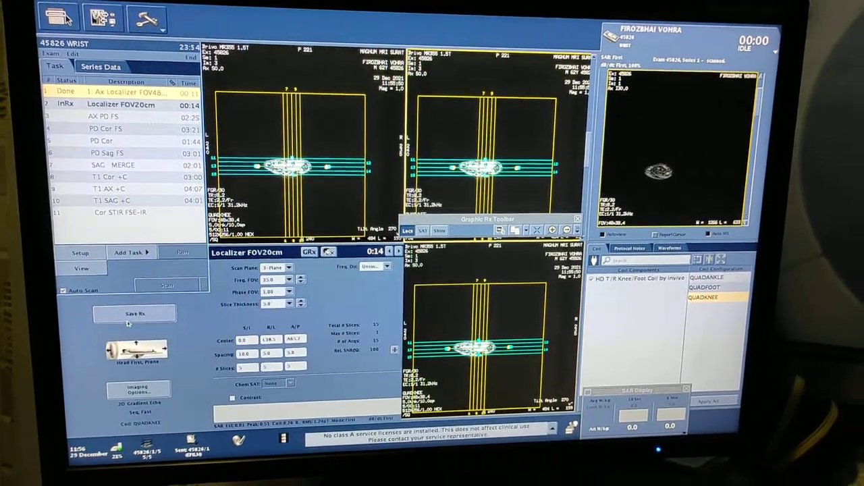
Step: Save the Rx and scan the Localizer FOV20cm series
click(140, 290)
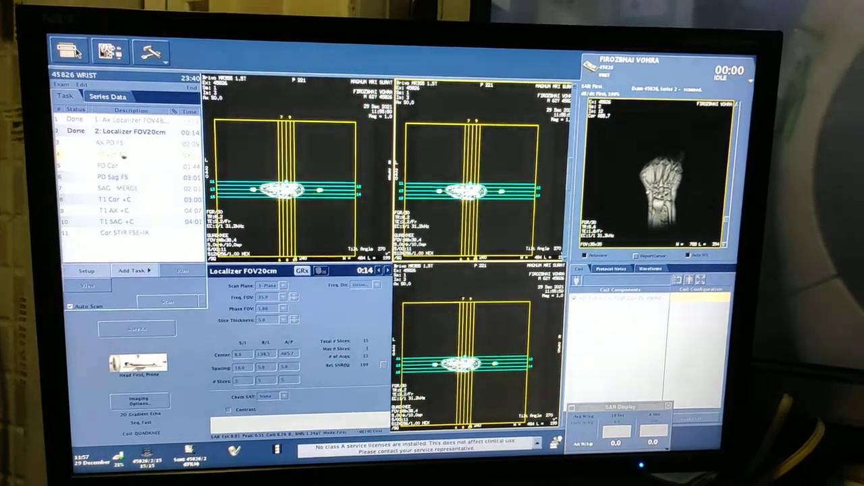
Step: Start the PD Cor FS prescription with the shim overlay hidden and the coronal box adjusted
click(115, 154)
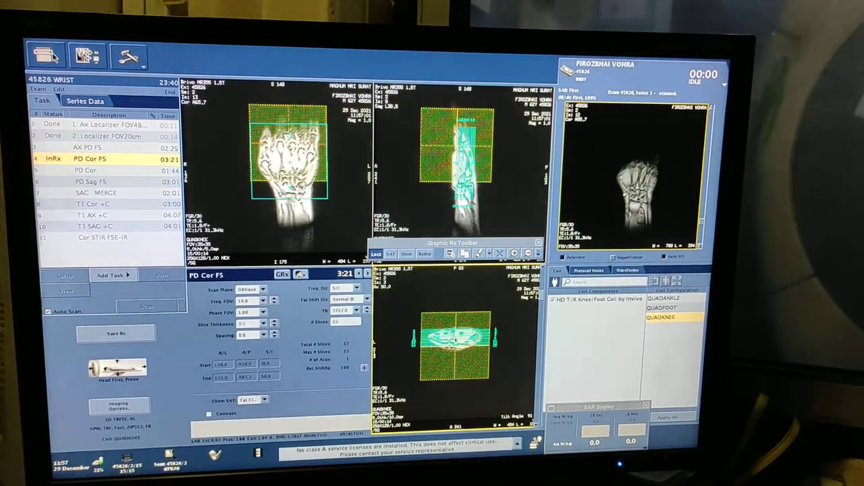
click(393, 280)
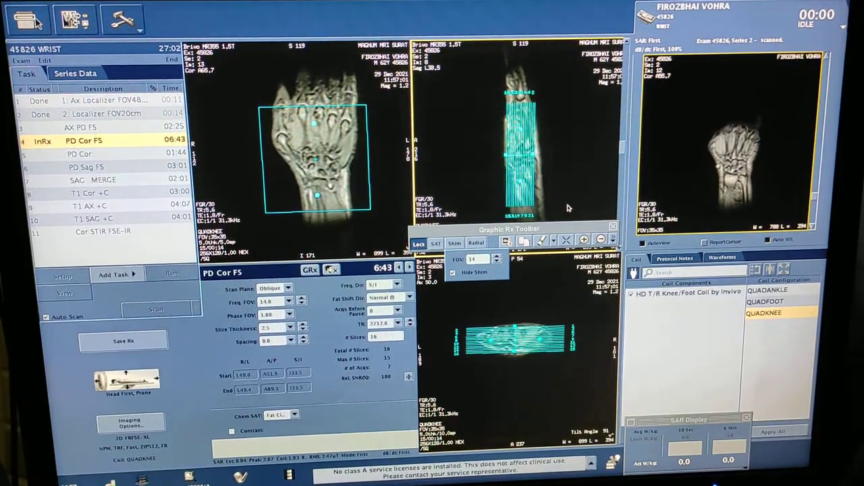
click(318, 166)
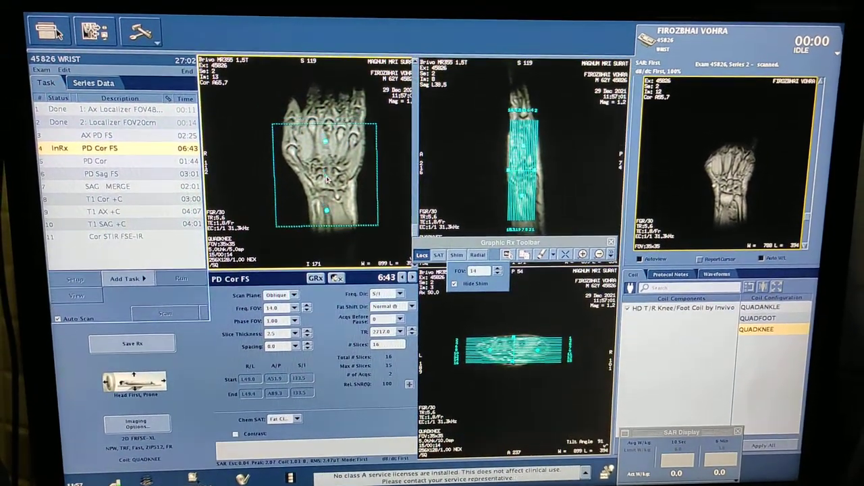
click(501, 390)
text(18)
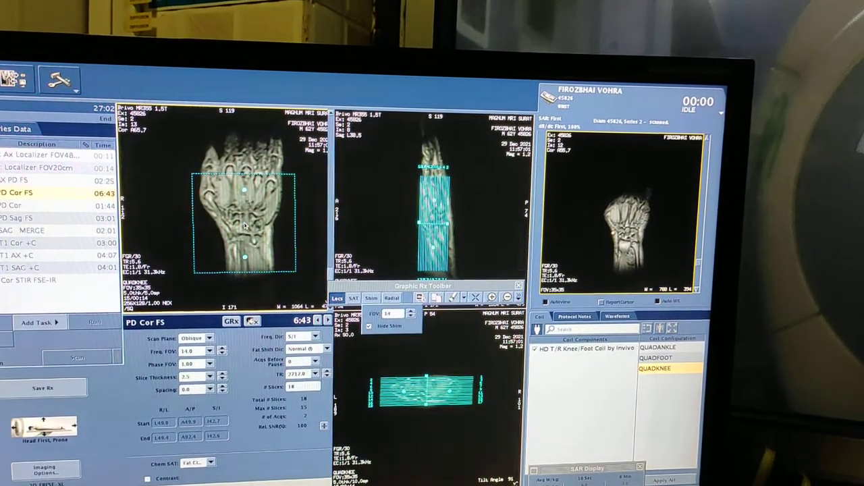
Step: Nudge the PD Cor FS slice box over the wrist and redisplay the shim volume
drag(248, 227, 253, 230)
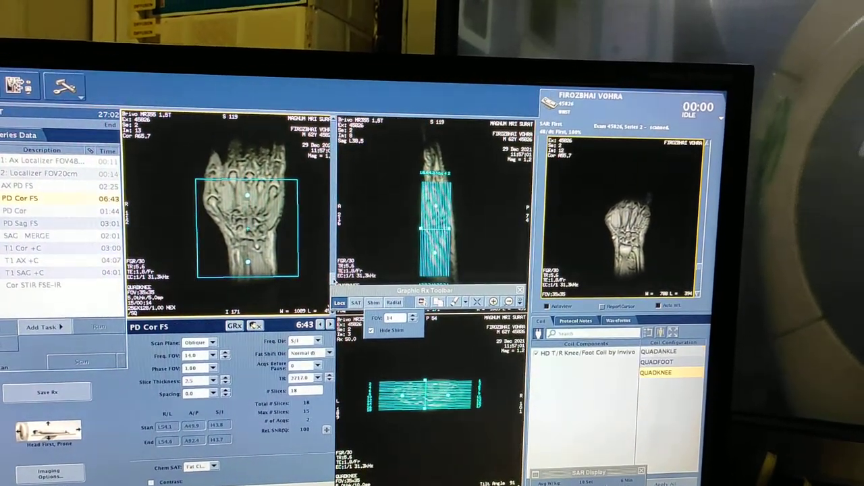
scroll(334, 291, down, 1)
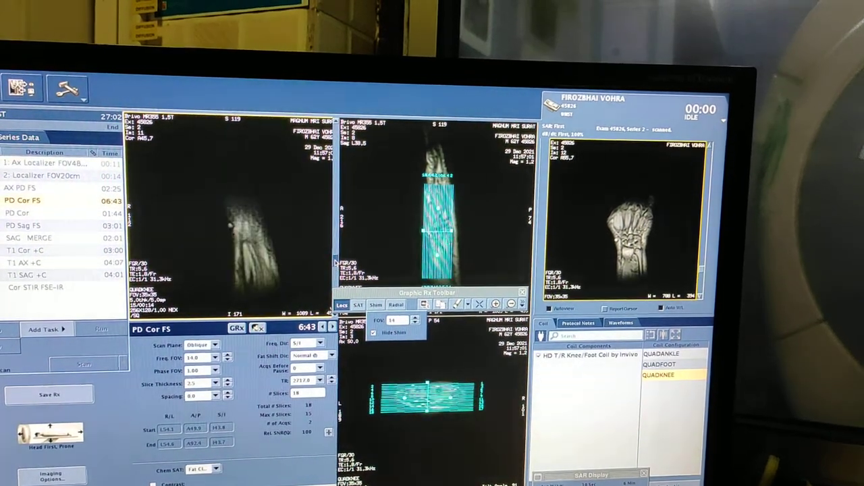
scroll(338, 273, down, 1)
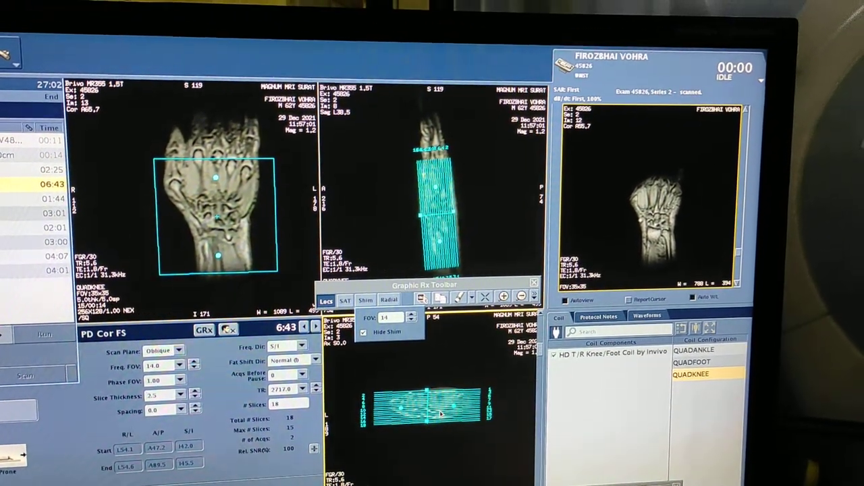
scroll(441, 427, up, 3)
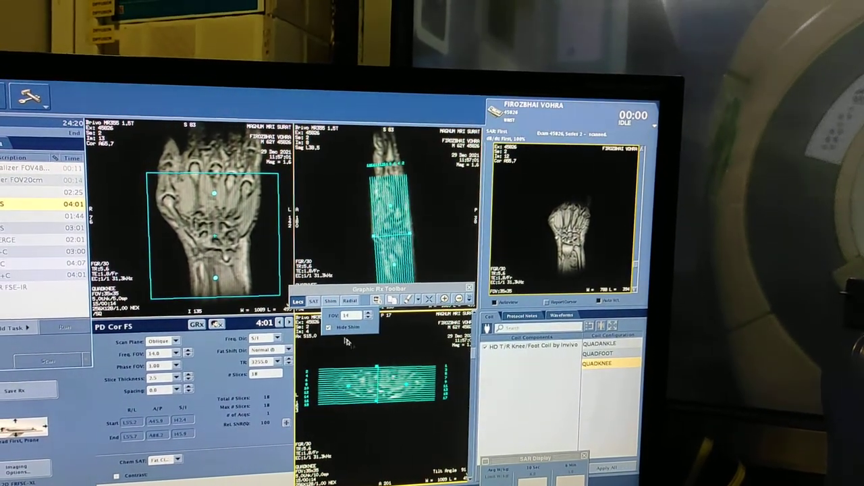
click(327, 326)
Step: Select the slice group and Save Rx to start the PD Cor FS scan
click(387, 162)
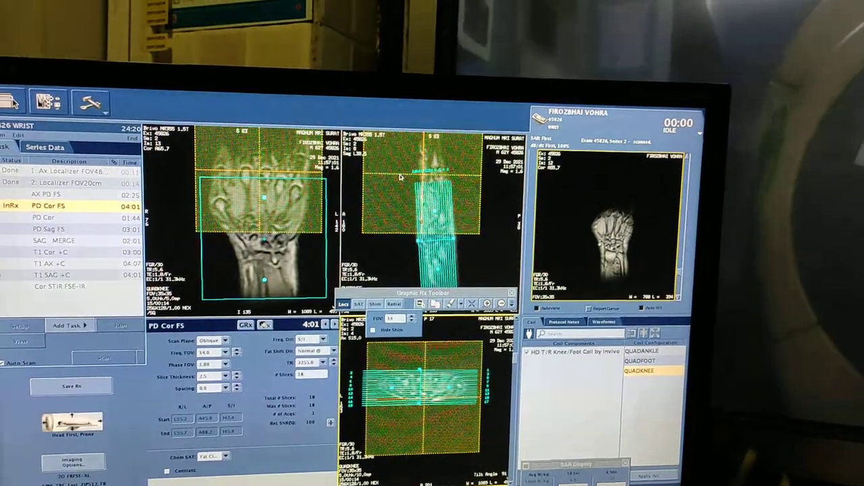
click(57, 392)
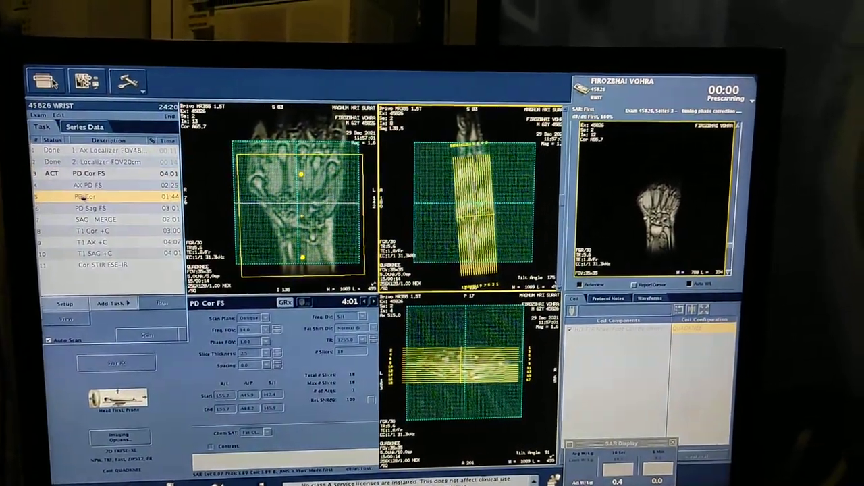
click(100, 194)
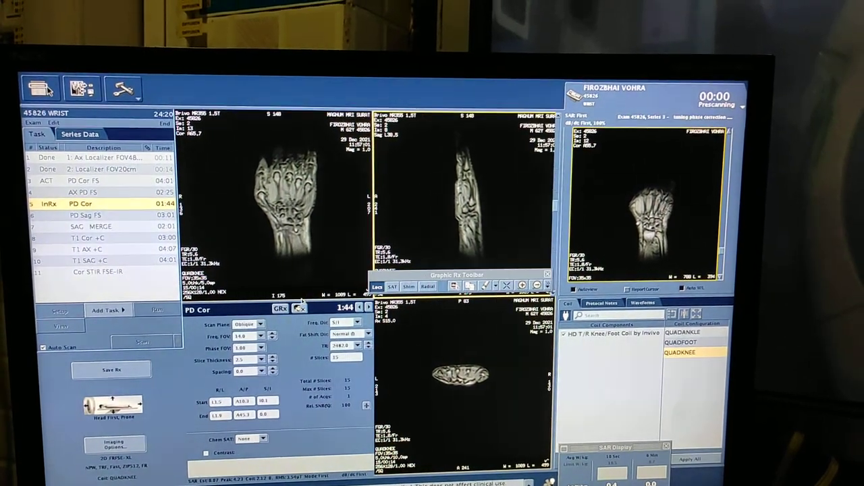
Step: Copy the PD Cor FS prescription onto the PD Cor series
click(469, 289)
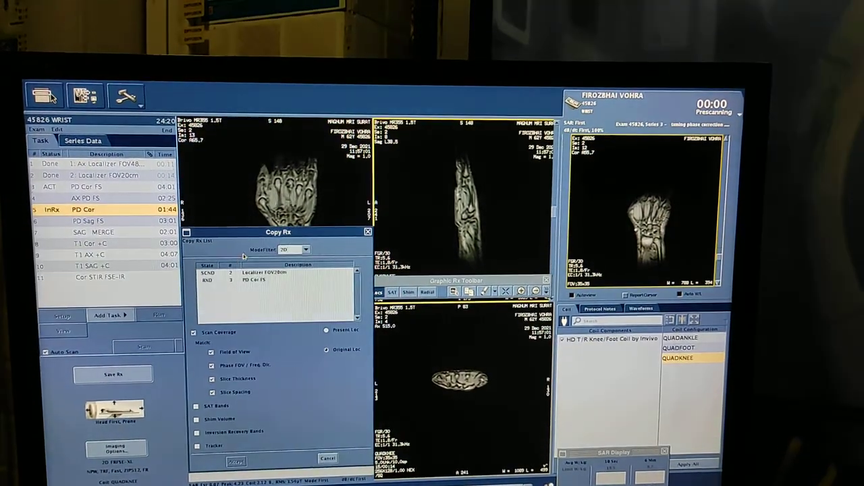
click(326, 460)
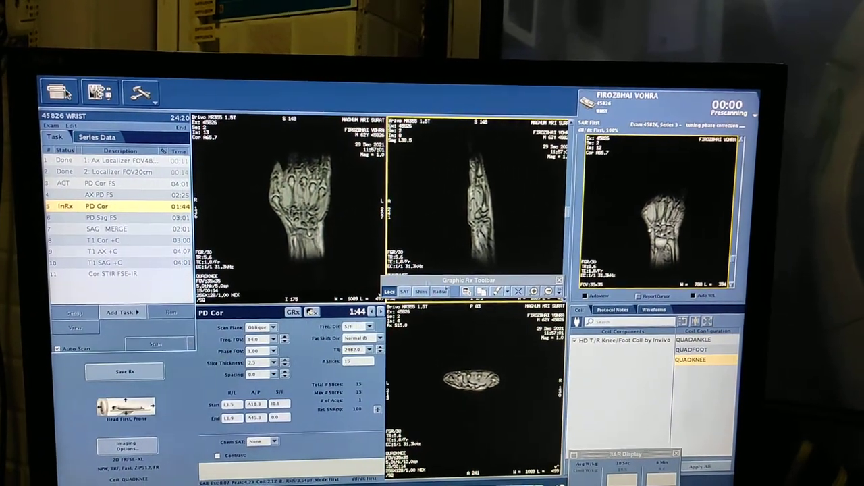
click(479, 292)
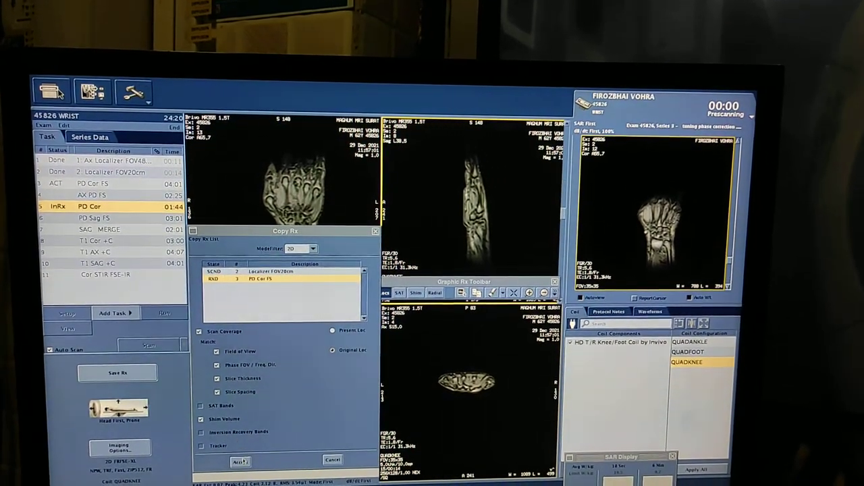
click(240, 464)
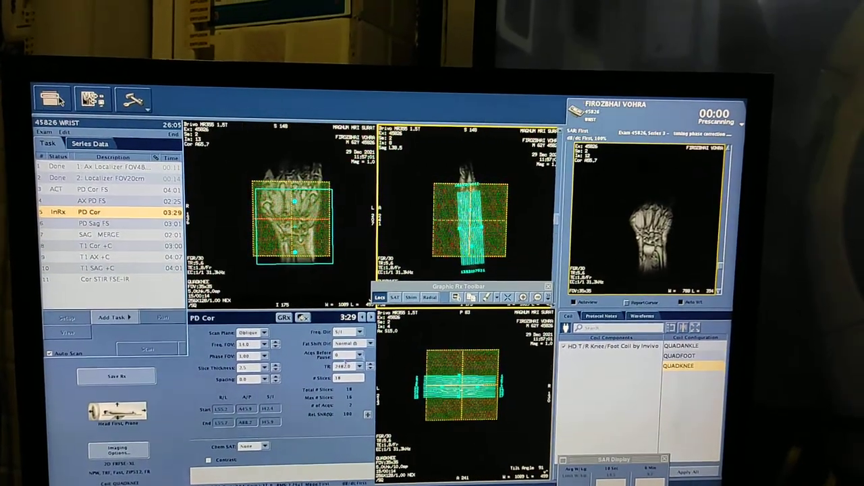
Step: Set PD Cor TR to 2789, review its details, and save the prescription
click(357, 369)
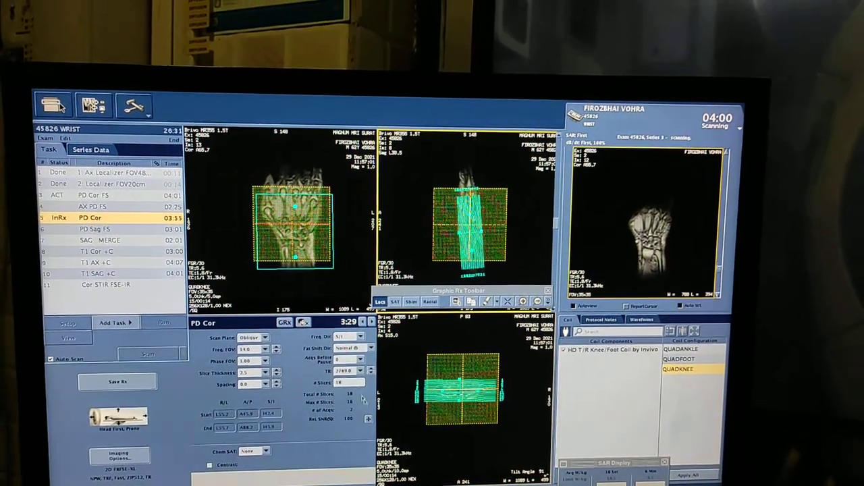
click(348, 388)
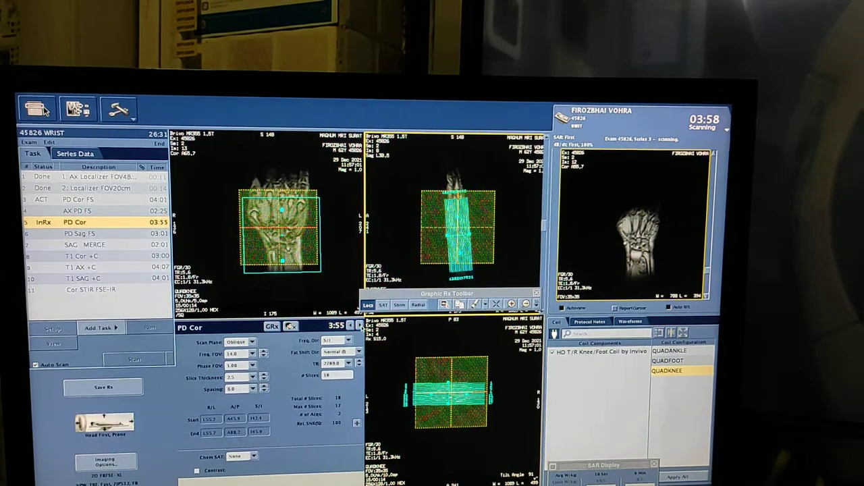
click(357, 326)
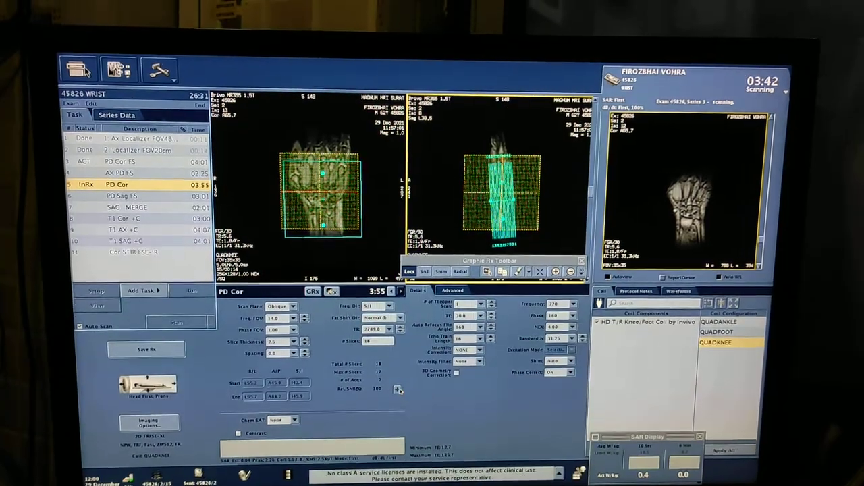
click(148, 351)
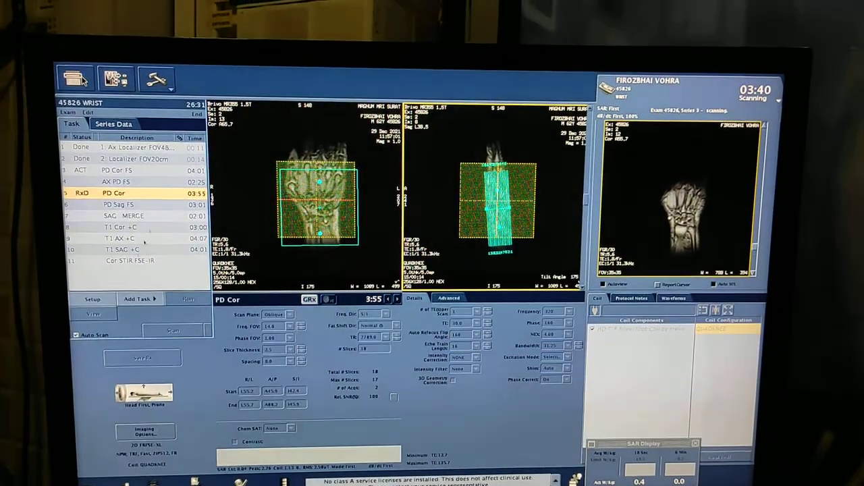
Step: Open AX PD FS, place its 24-slice axial stack on the wrist, and view Details
double_click(105, 191)
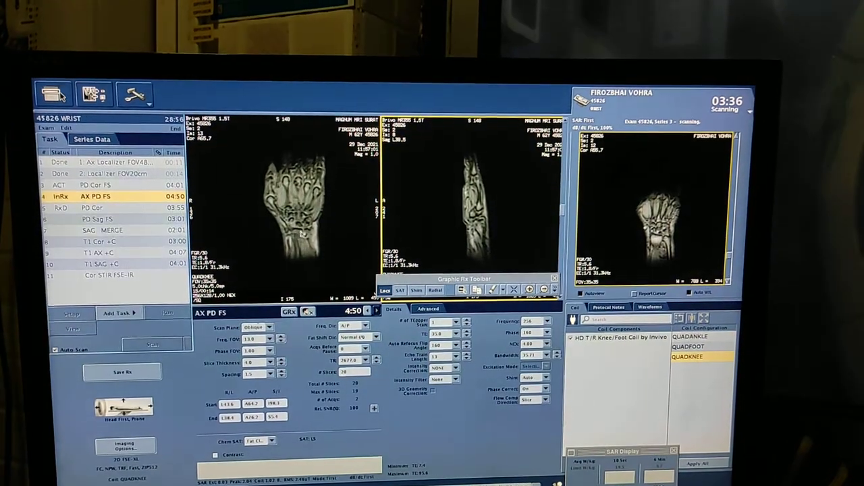
click(299, 225)
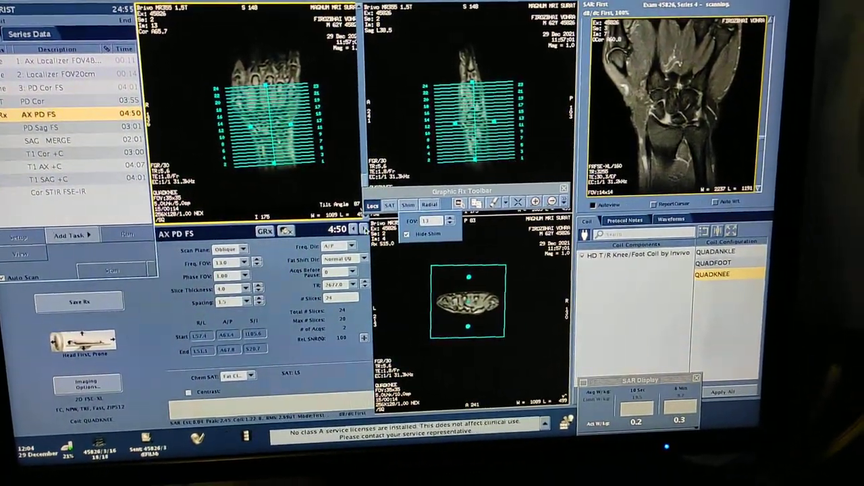
click(363, 235)
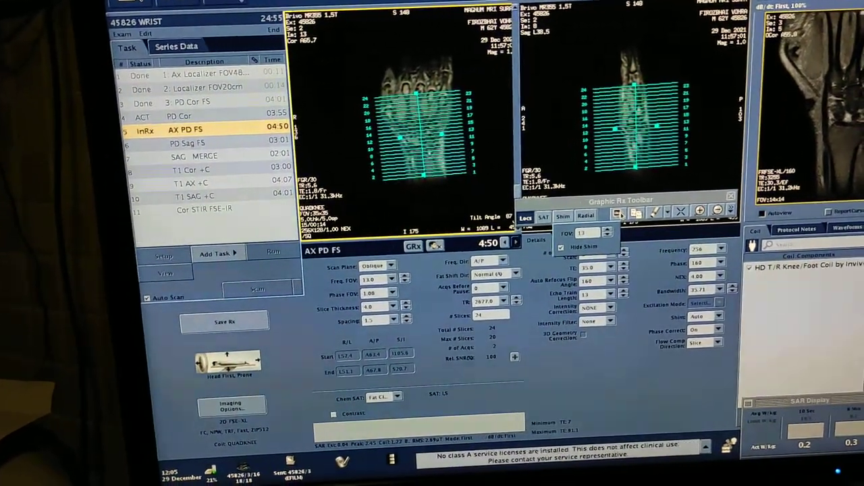
Step: Choose PD Cor FS as the planning series in the Select Series dialog
click(618, 214)
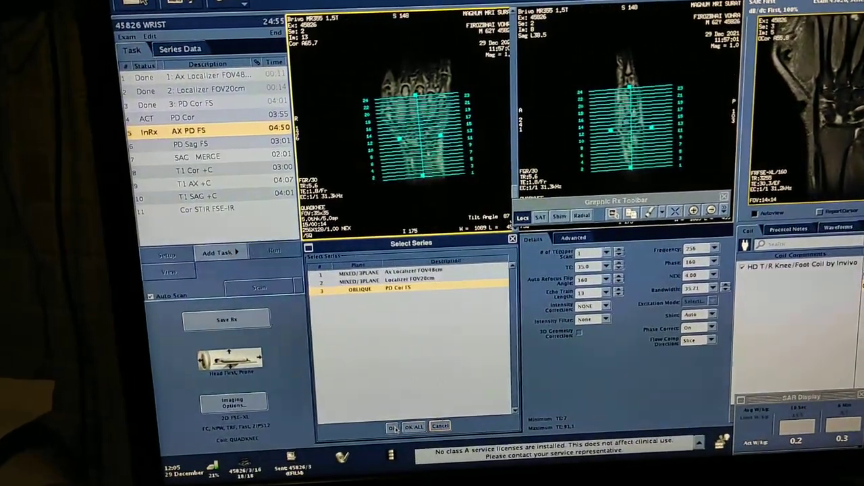
click(394, 427)
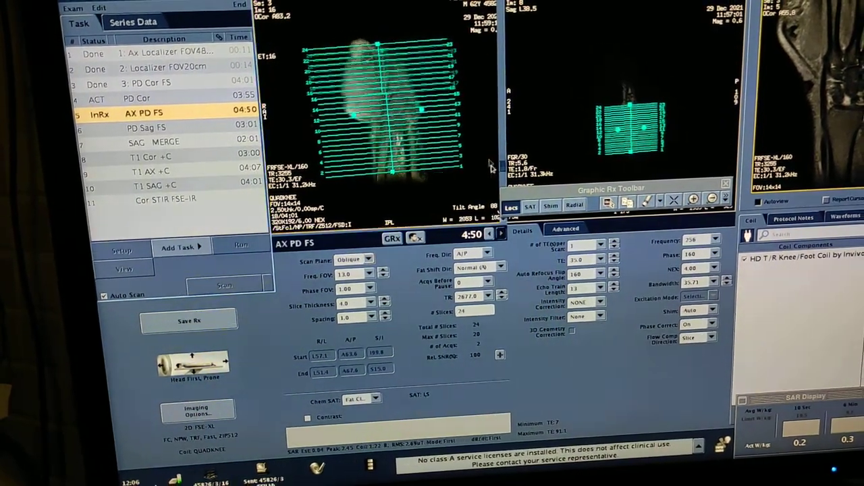
scroll(489, 160, down, 1)
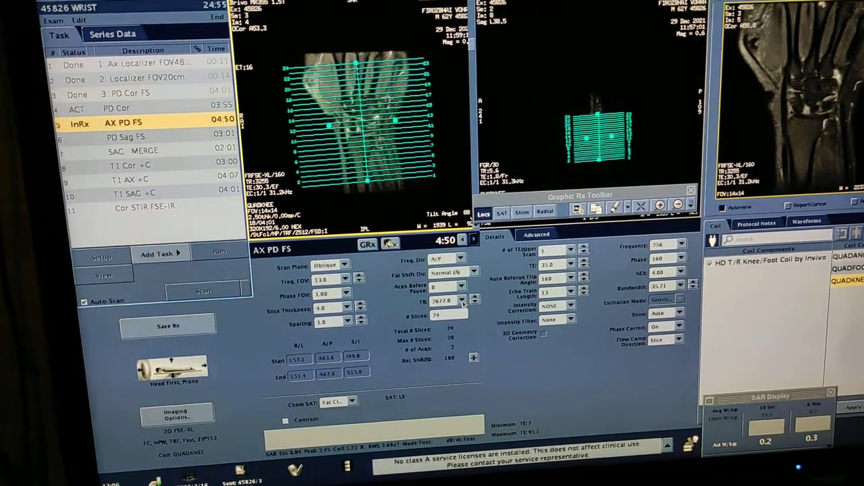
Step: Set AX PD FS TR to 3191, enlarge the axial coverage box, and show shim volume and details
click(478, 301)
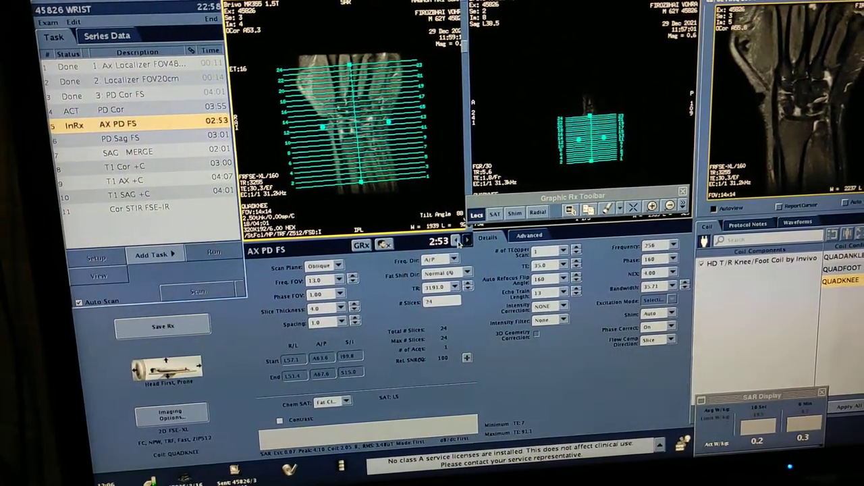
click(457, 242)
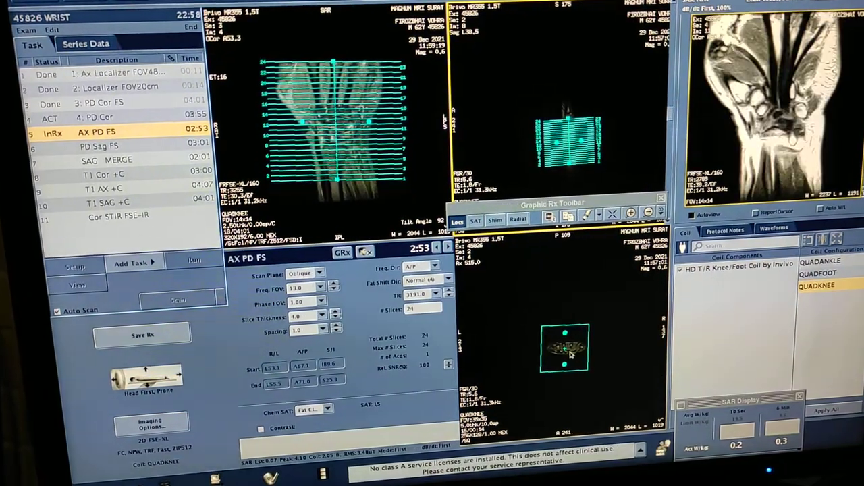
drag(555, 352, 542, 370)
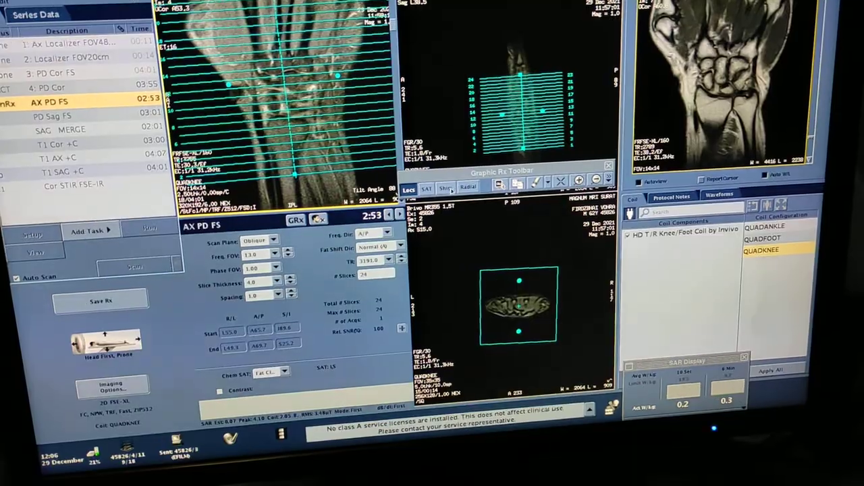
click(446, 187)
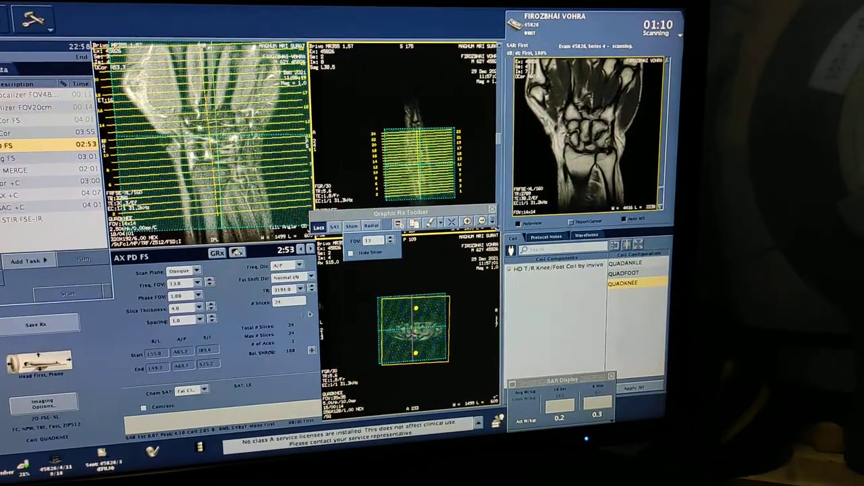
click(311, 250)
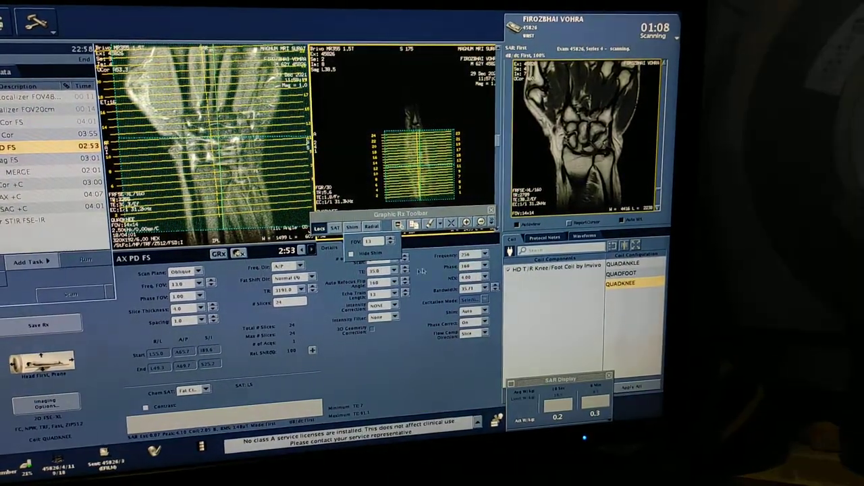
click(326, 247)
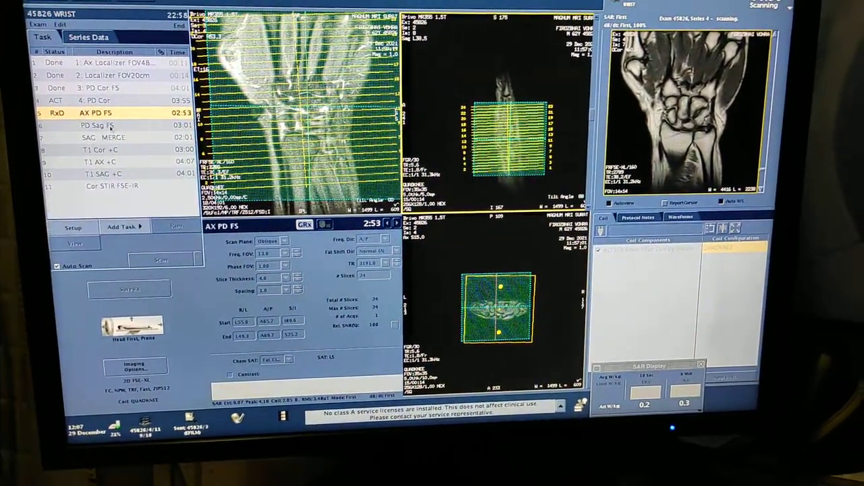
Step: Open PD Sag FS, hide the shim overlay, rotate the sagittal slices vertical and apply spacing
double_click(108, 127)
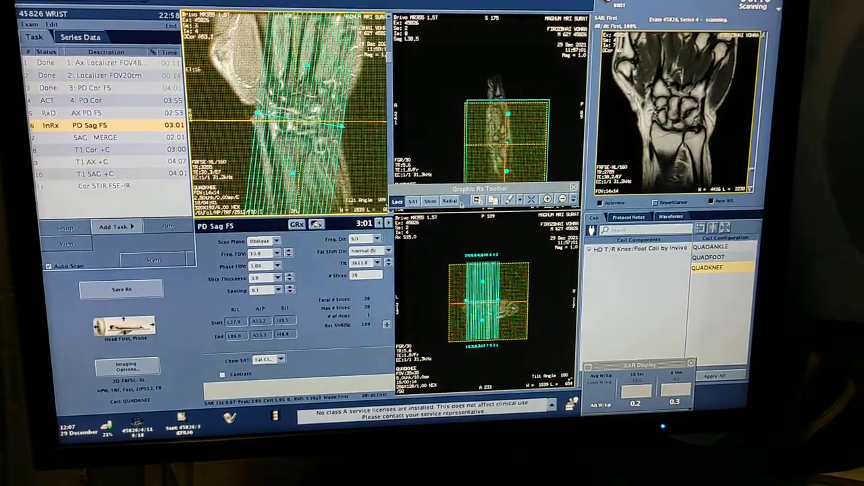
click(430, 228)
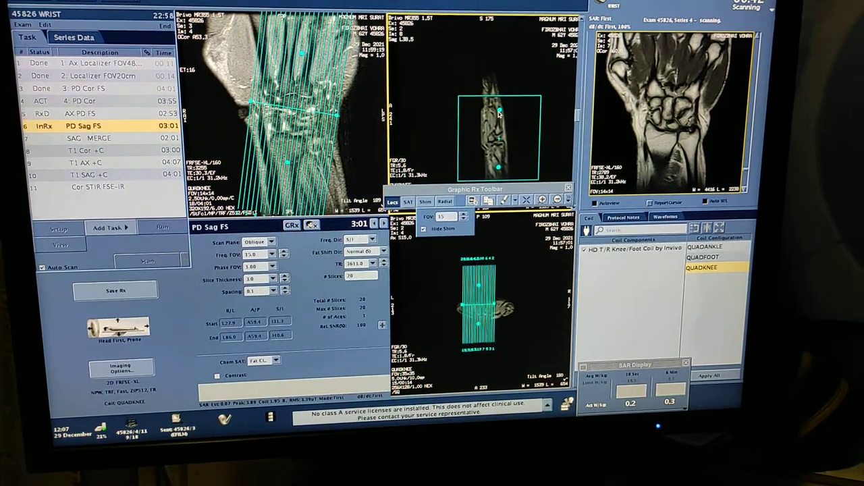
drag(302, 57, 289, 60)
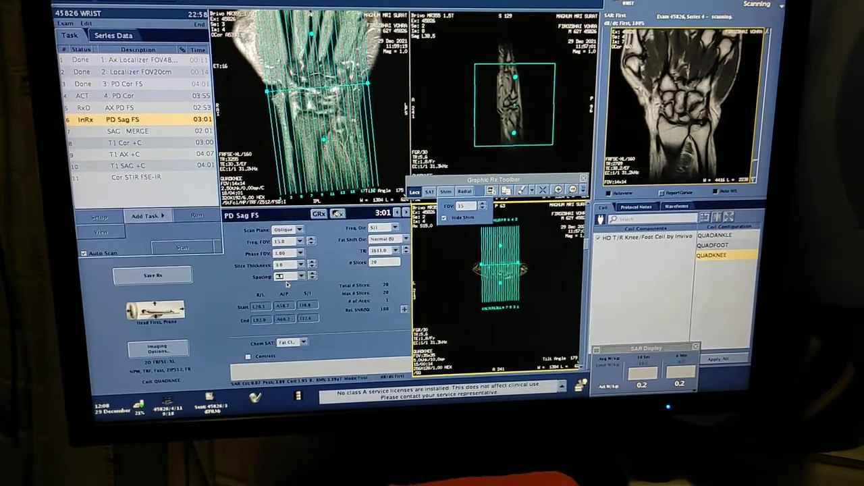
text(1.0)
key(Return)
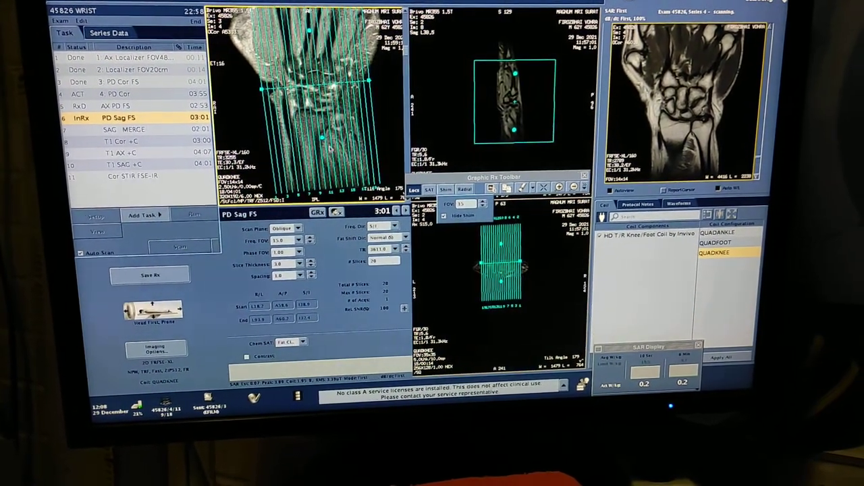
Step: Select the sagittal slice stack on the localizer, coronal and axial images
click(323, 138)
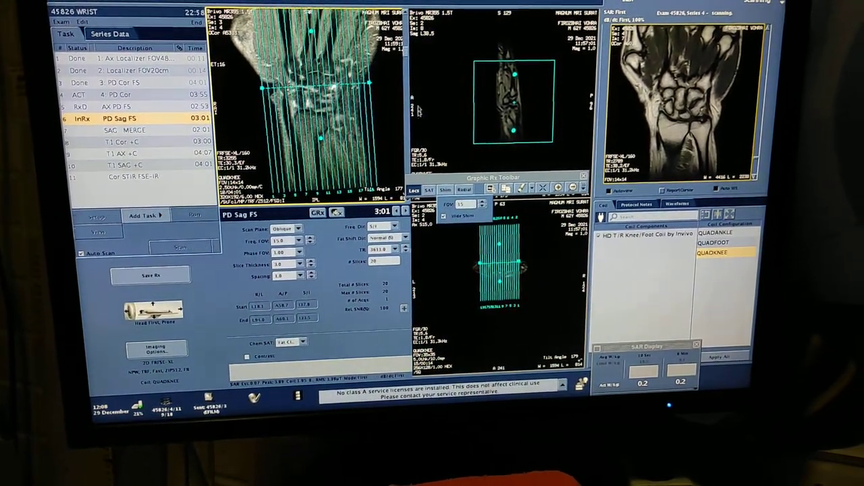
drag(401, 57, 405, 118)
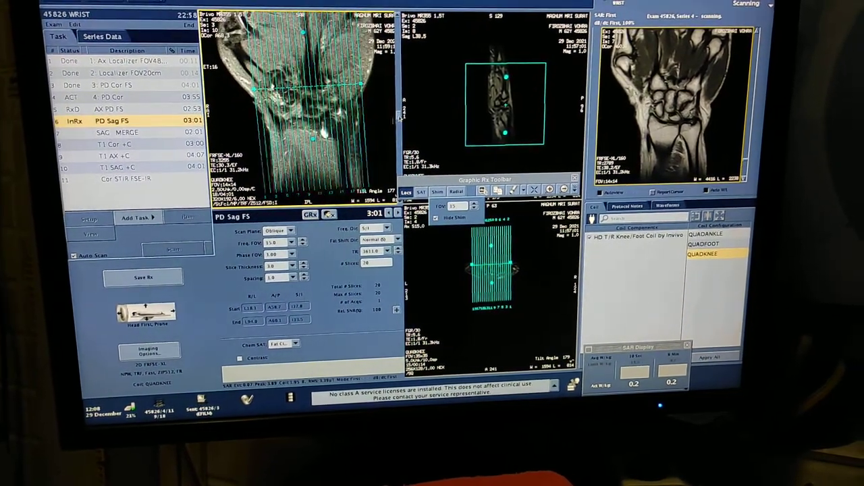
click(319, 95)
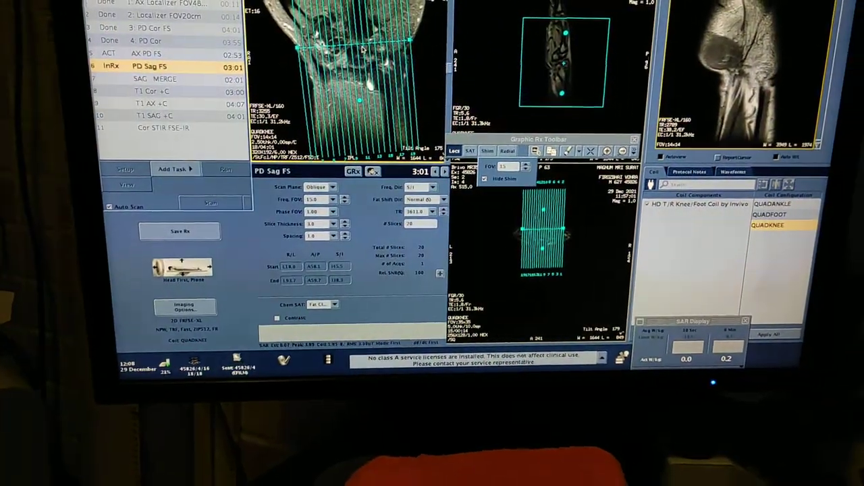
click(362, 45)
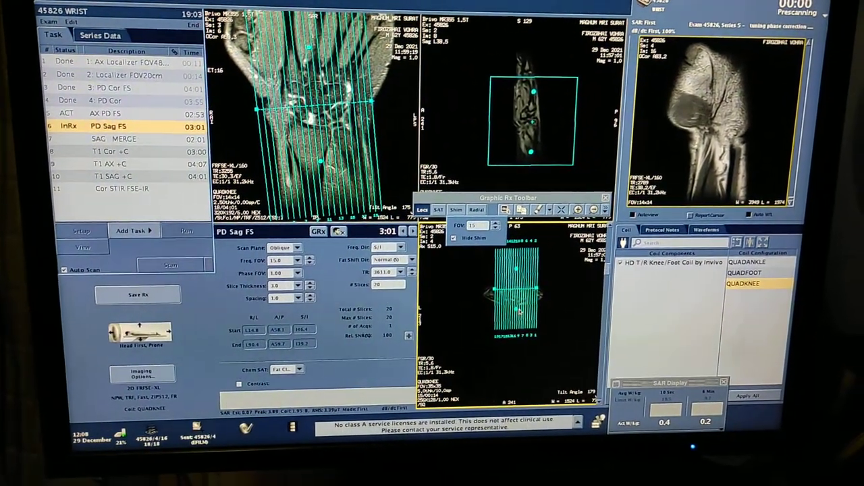
click(508, 309)
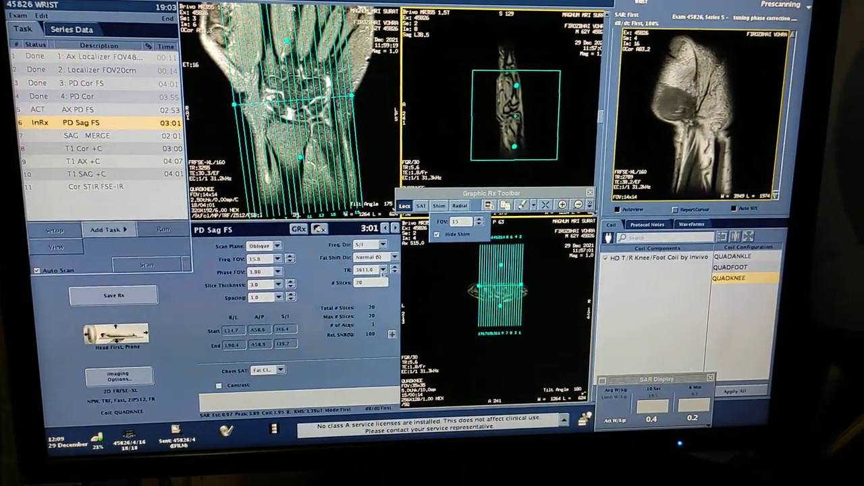
Step: Lower TR to 3594, show the shim volume, and save the PD Sag FS prescription
click(384, 273)
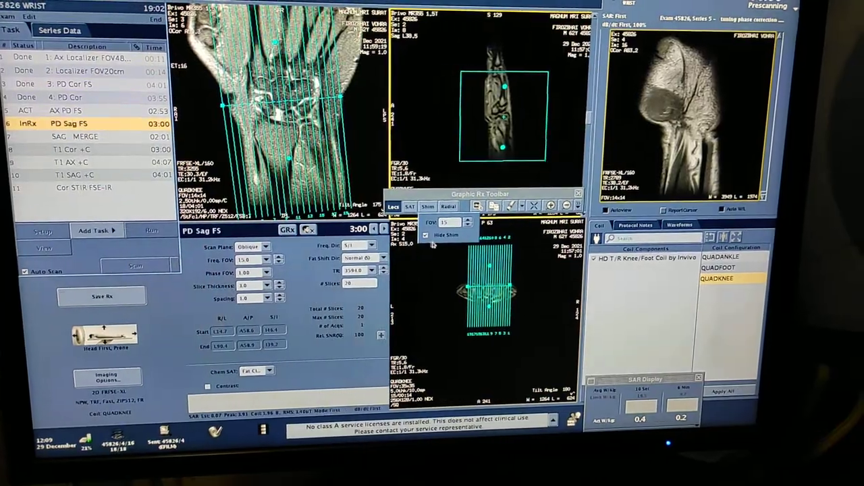
click(433, 232)
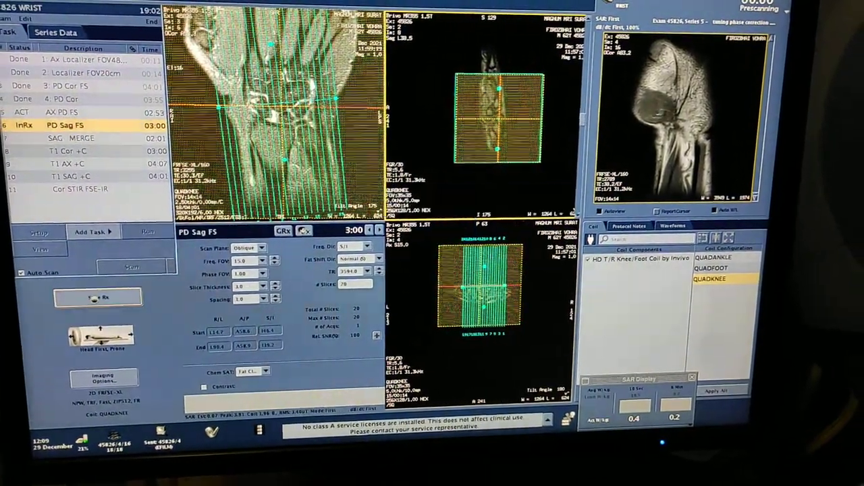
click(99, 296)
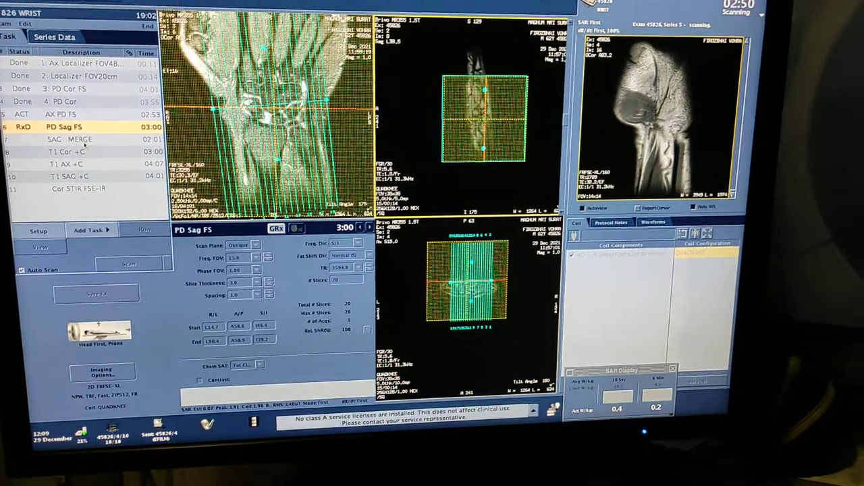
Step: Copy PD Sag FS's 20-slice sagittal prescription onto SAG MERGE with Copy Rx
click(95, 138)
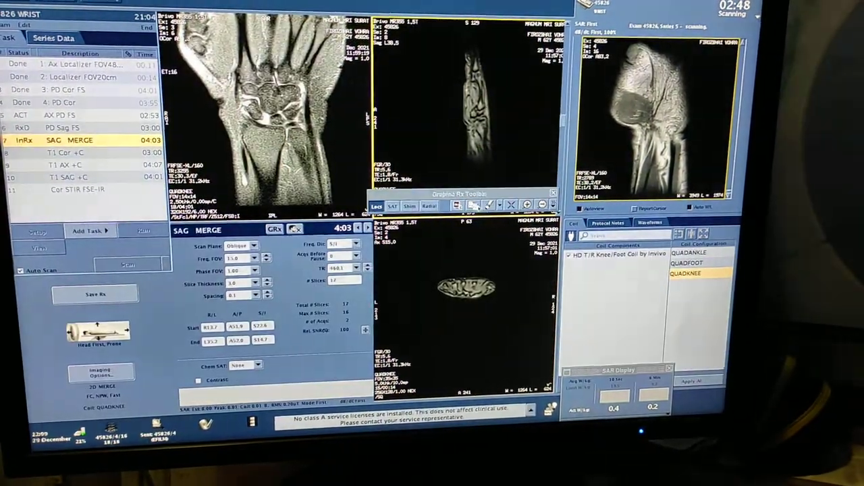
click(129, 264)
click(243, 217)
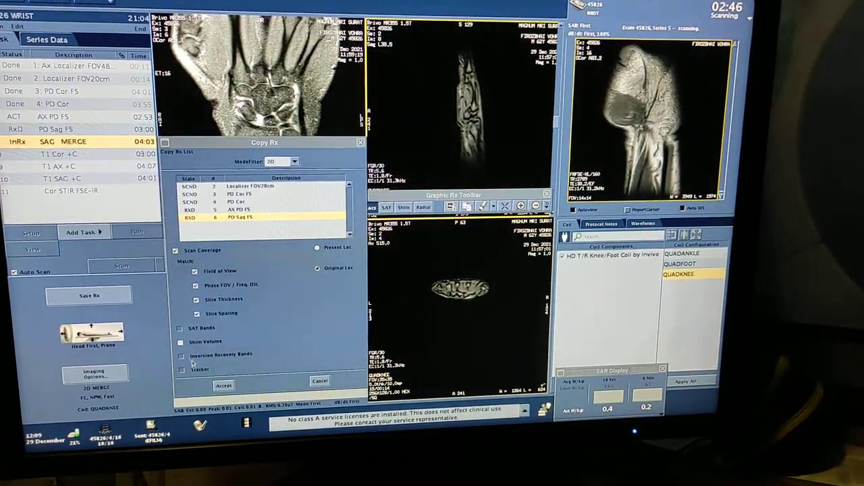
click(220, 387)
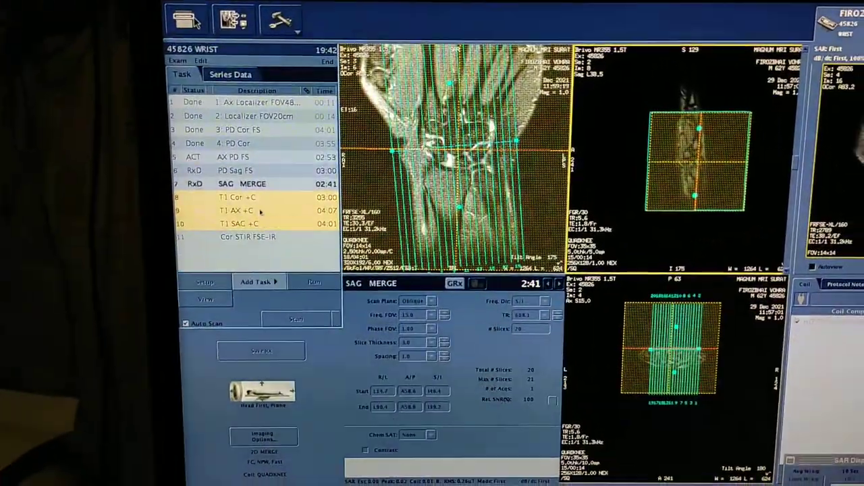
Step: Delete the three T1 contrast series and the Cor STIR FSE-IR series from the task list
right_click(275, 220)
click(284, 233)
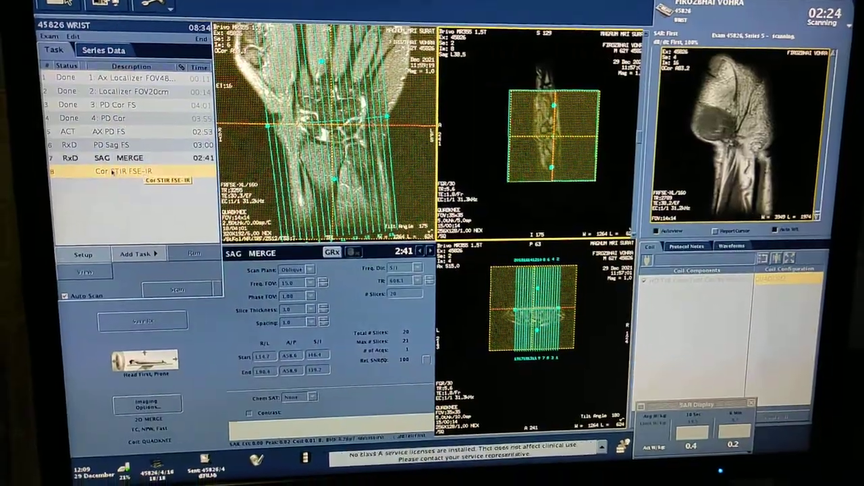
right_click(113, 171)
click(128, 192)
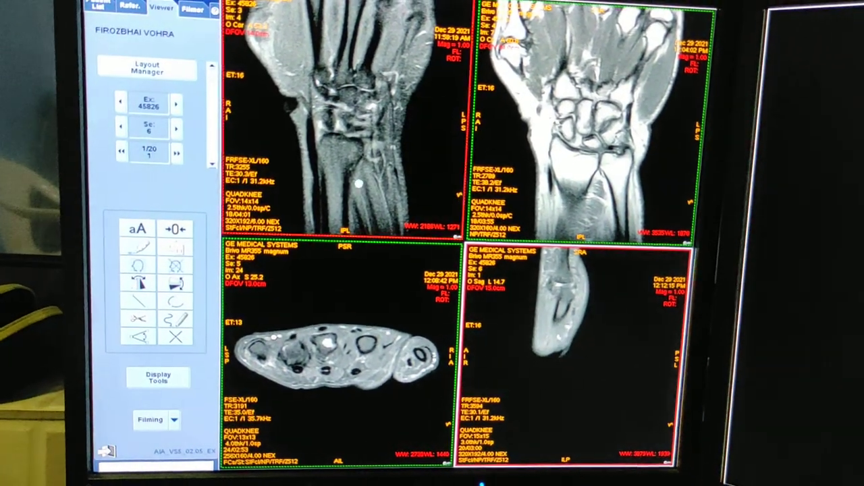
scroll(351, 186, down, 5)
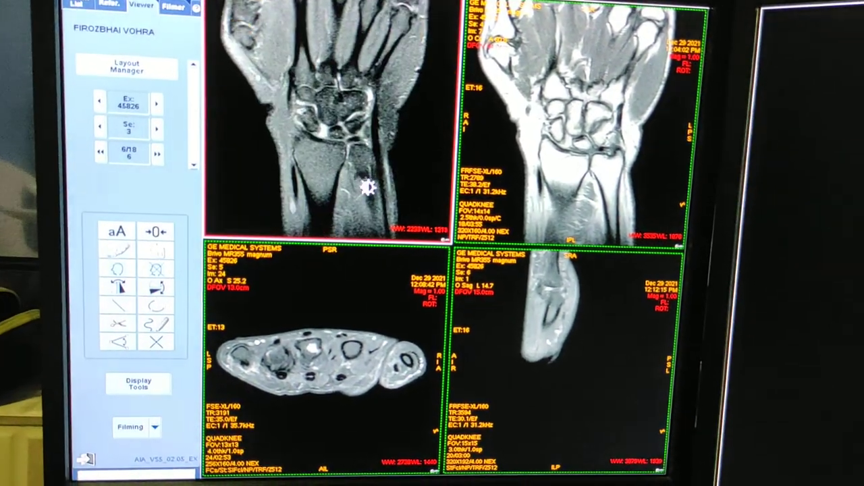
scroll(356, 193, down, 4)
scroll(372, 211, down, 3)
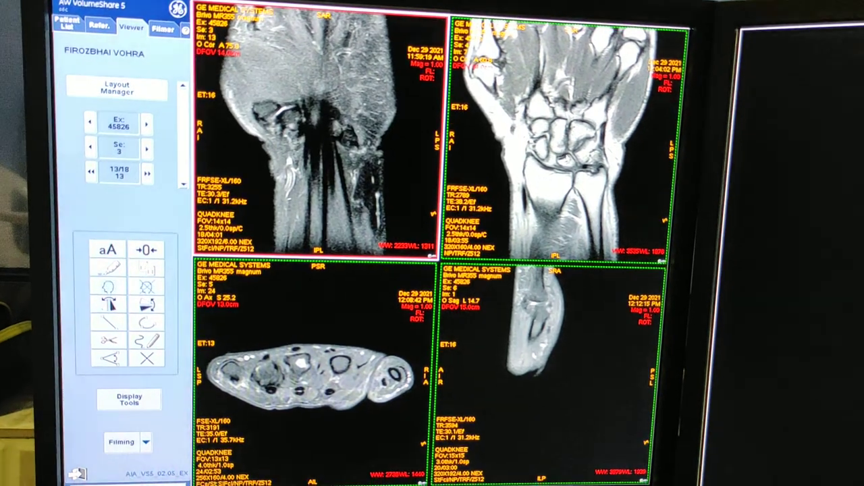
Step: Activate the second coronal, axial and sagittal wrist series in turn to page through them
click(580, 189)
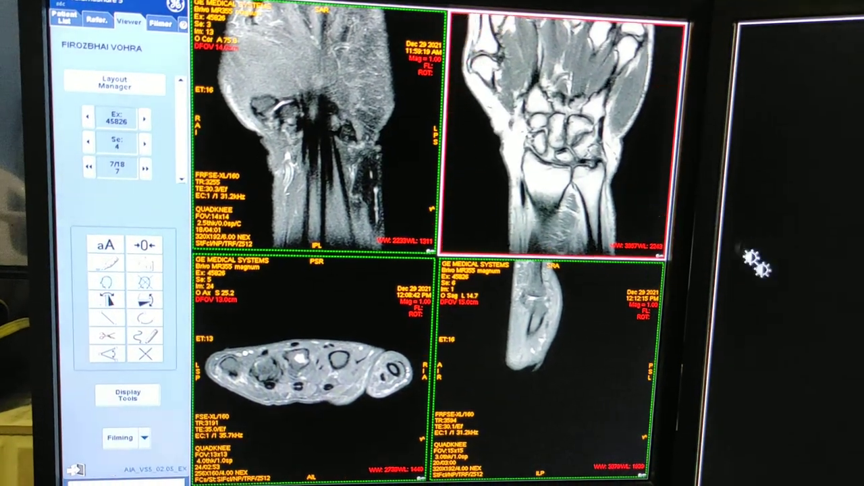
scroll(581, 196, down, 4)
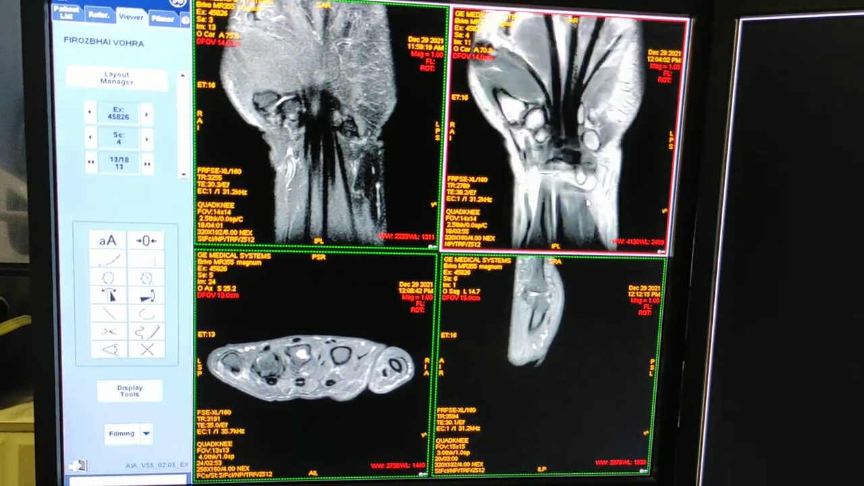
scroll(587, 199, up, 5)
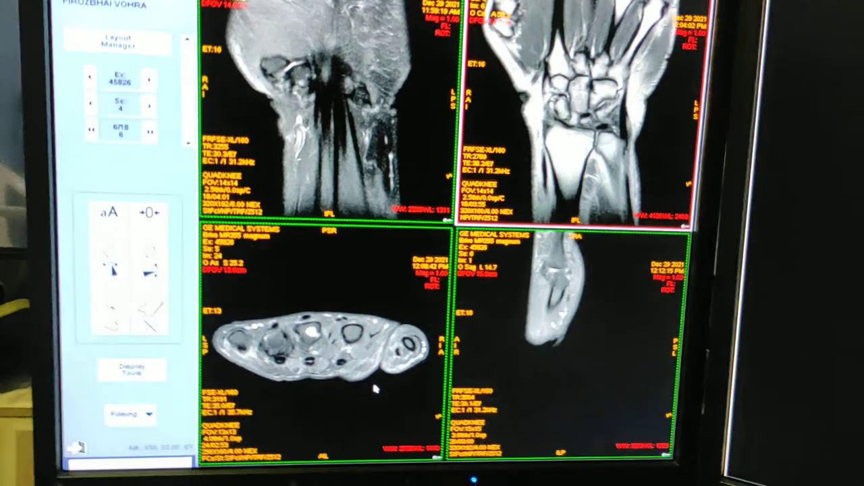
click(375, 389)
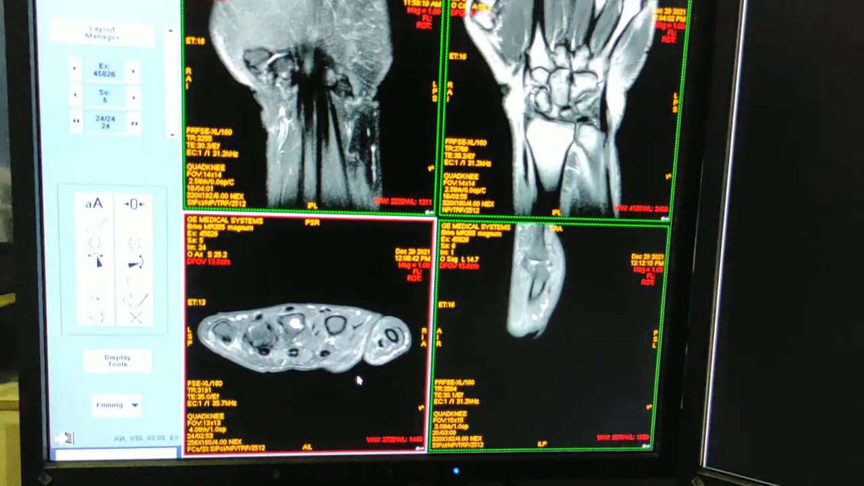
scroll(373, 378, down, 5)
scroll(361, 366, up, 5)
scroll(359, 363, up, 6)
scroll(357, 361, up, 6)
scroll(356, 358, down, 2)
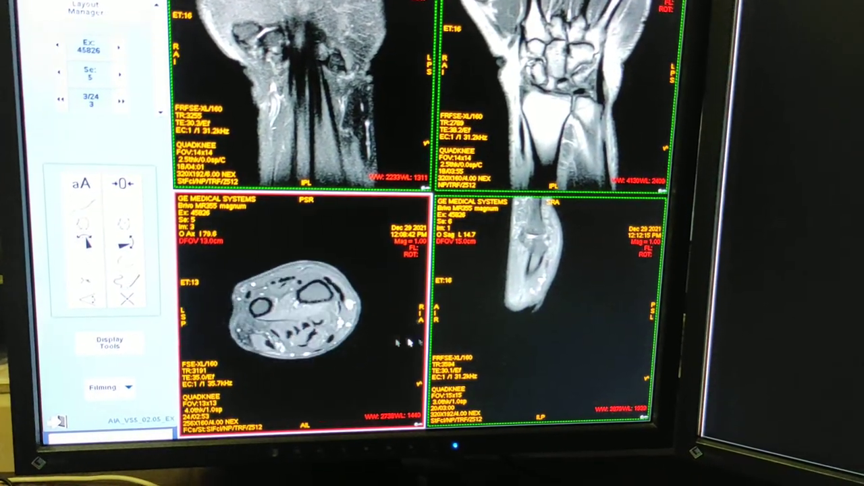
click(548, 328)
scroll(548, 328, down, 3)
scroll(547, 328, down, 4)
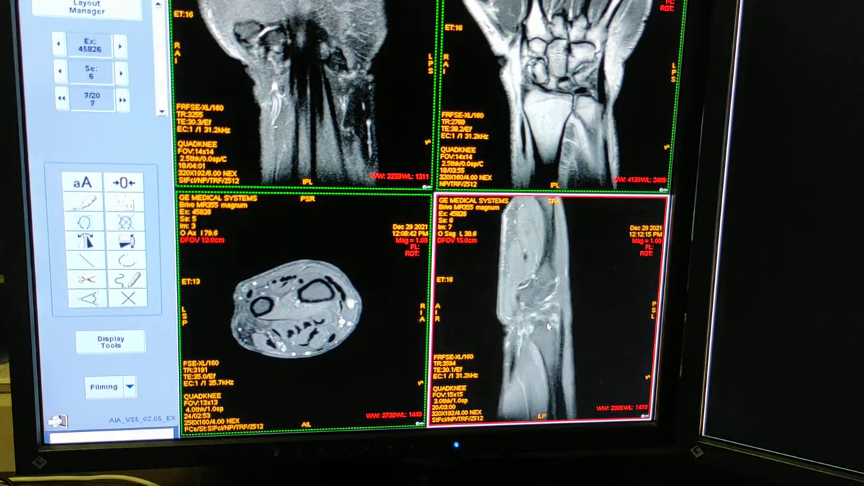
scroll(550, 337, down, 4)
scroll(567, 351, down, 4)
scroll(583, 368, down, 3)
scroll(587, 370, down, 1)
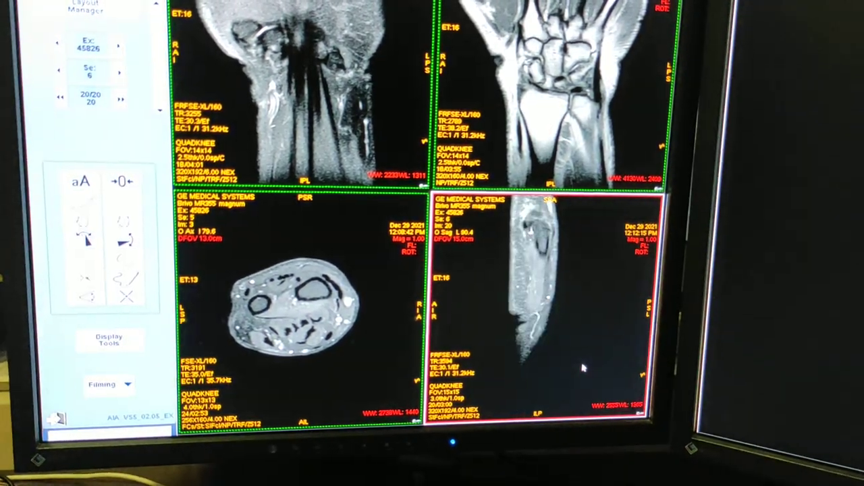
scroll(550, 384, up, 3)
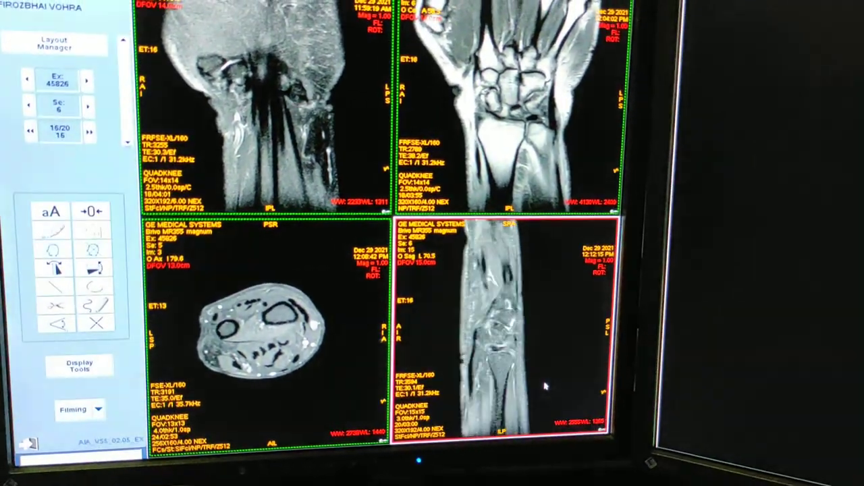
scroll(550, 385, up, 3)
scroll(550, 385, up, 3)
scroll(551, 385, up, 3)
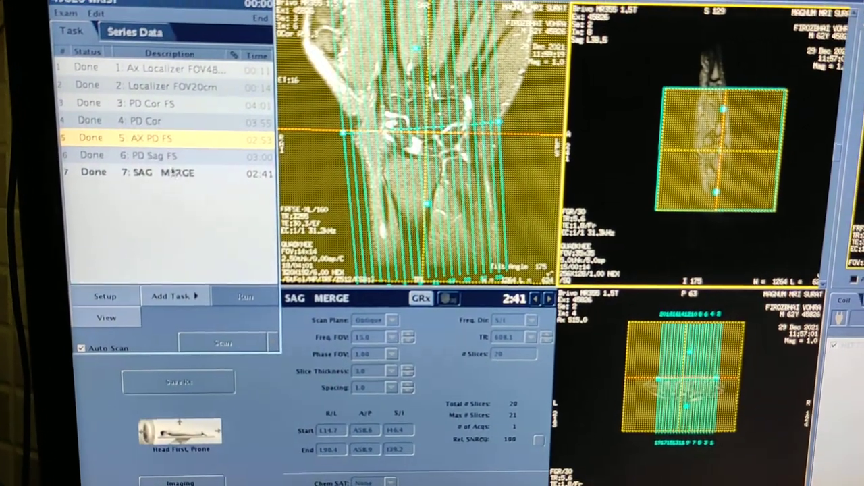
Step: Select PD Sag FS, then the final SAG MERGE series, in the task list
click(196, 149)
click(160, 174)
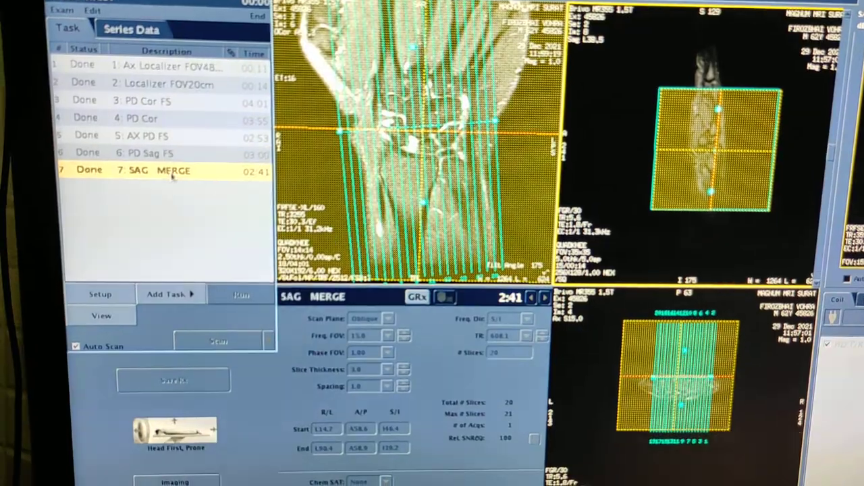